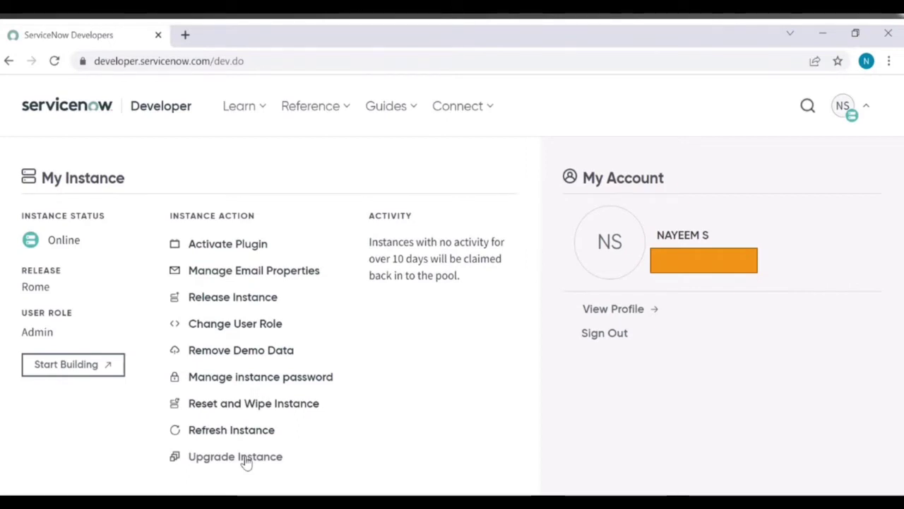
- Open the Upgrade Instance options for the Rome developer instance from My Instance
click(245, 458)
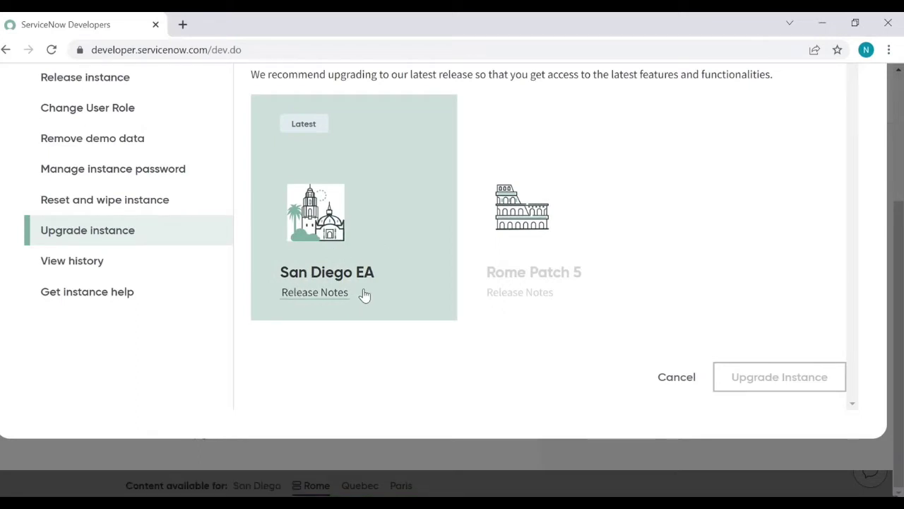
- Select San Diego EA as the target release and submit the instance upgrade
click(407, 269)
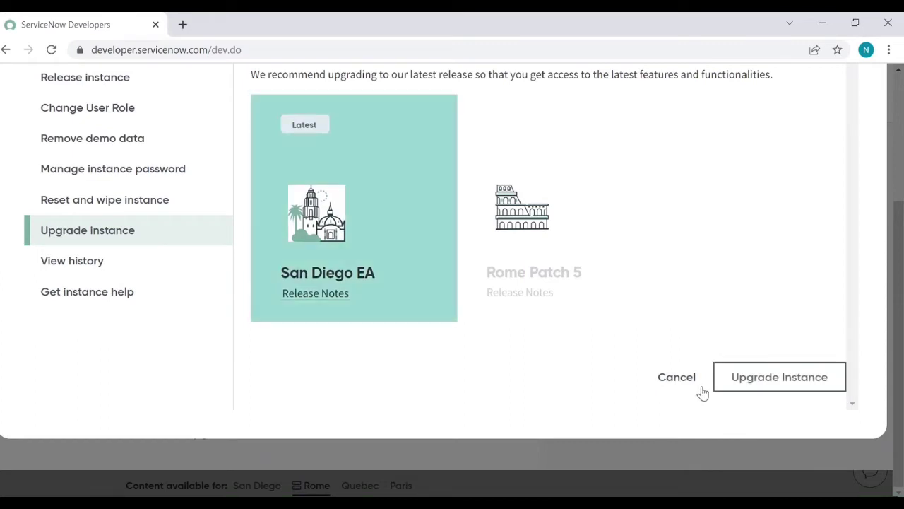
click(741, 384)
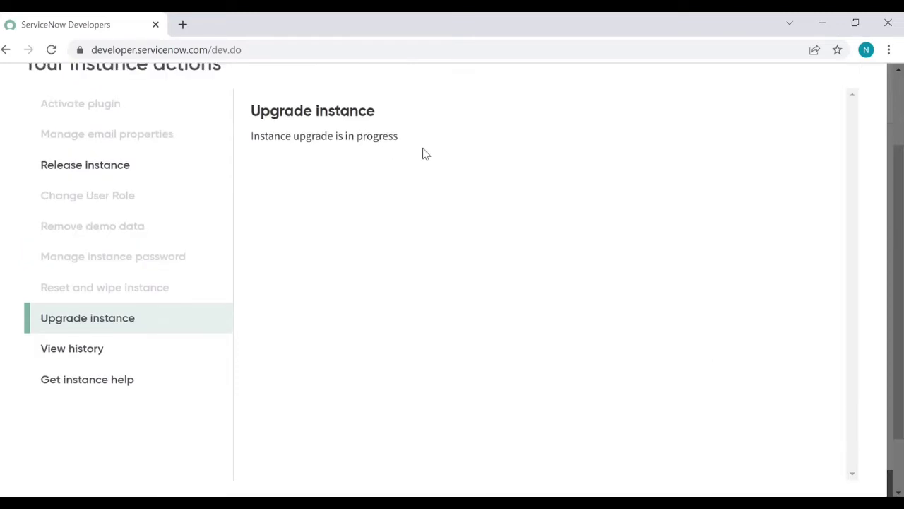
- Close the Your instance actions modal, leaving the instance upgrading from Rome
scroll(416, 213, up, 1)
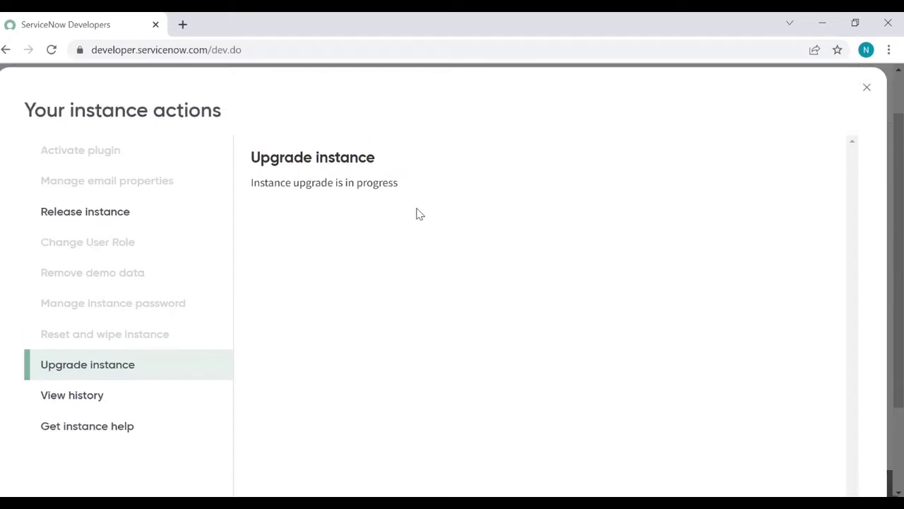
scroll(417, 213, up, 1)
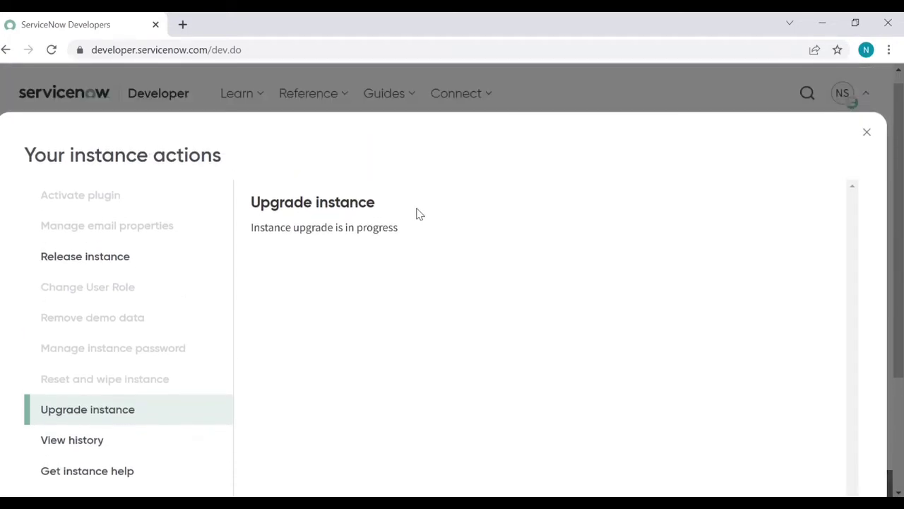
click(867, 135)
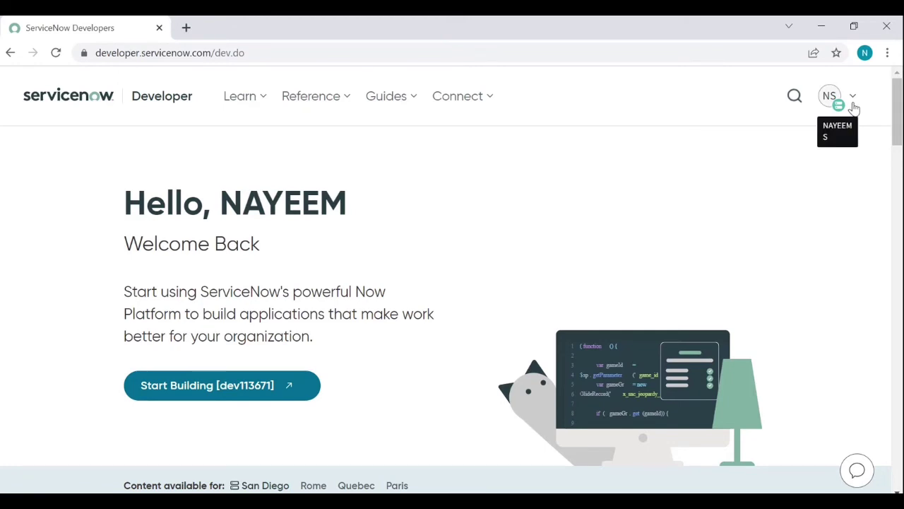
- Open the NS avatar's My Instance panel showing the instance online on San Diego
click(852, 102)
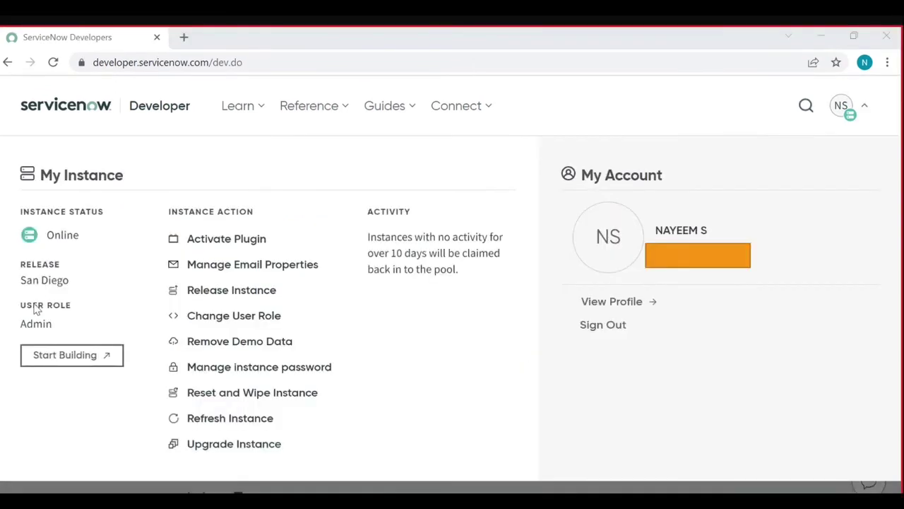